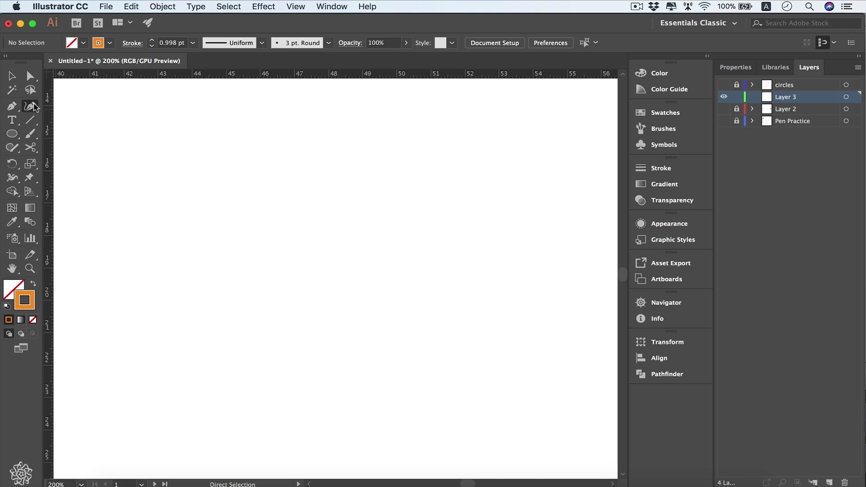
# Switch to the Curvature Tool in the toolbar, ready to draw on the blank artboard
pyautogui.click(32, 107)
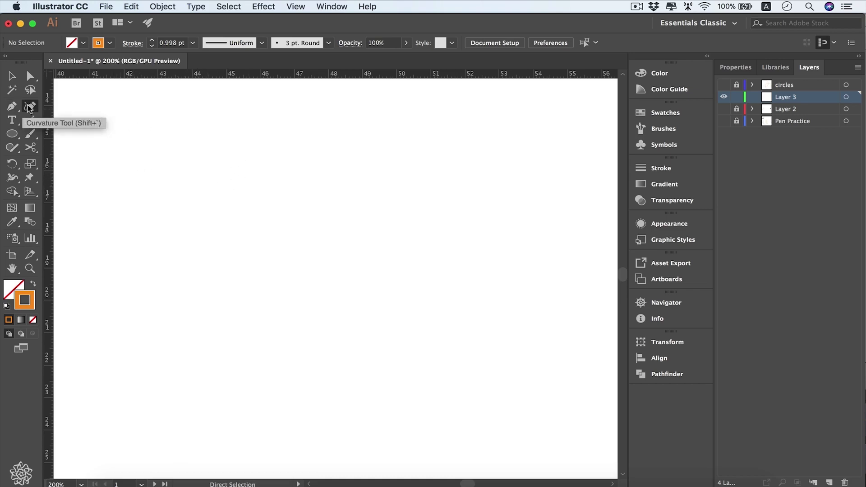
# Draw a closed four-point round path on the left of the artboard with the Curvature Tool
pyautogui.click(31, 106)
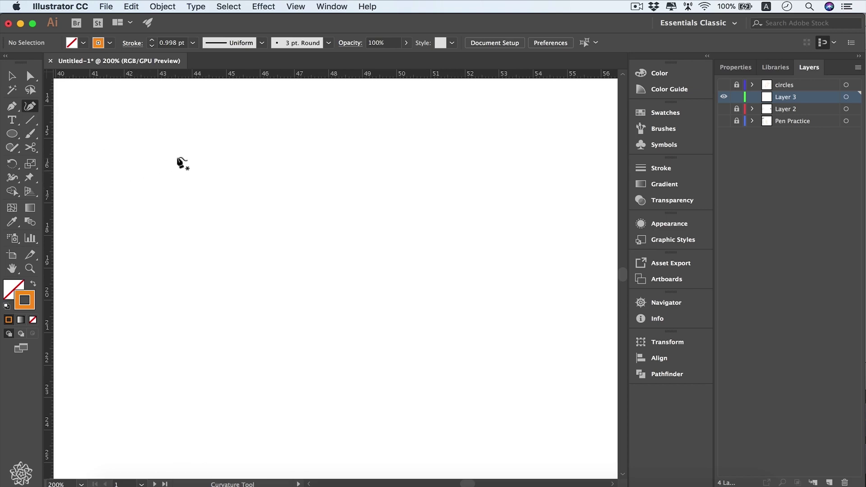
pyautogui.click(162, 165)
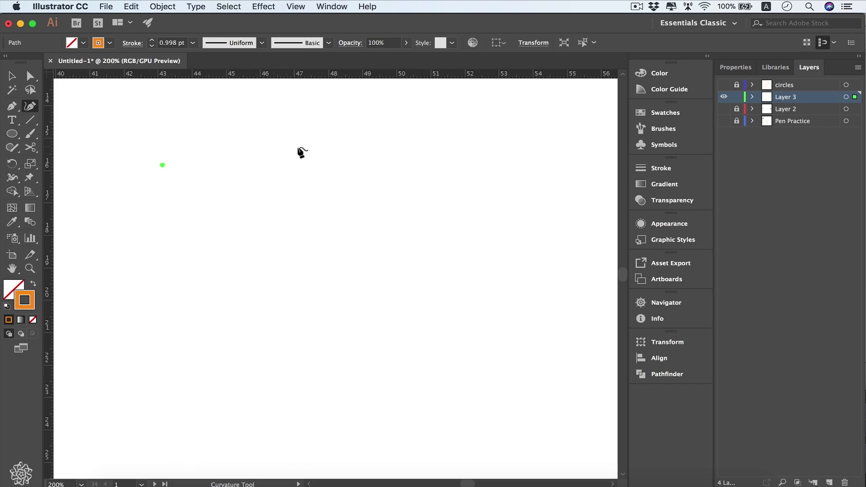
pyautogui.click(283, 160)
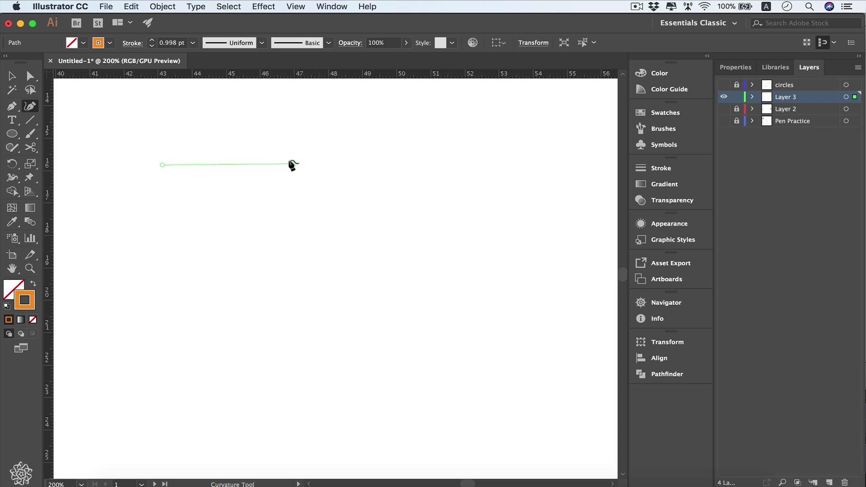
pyautogui.moveTo(284, 163)
pyautogui.mouseDown()
pyautogui.moveTo(256, 164)
pyautogui.moveTo(271, 181)
pyautogui.moveTo(274, 161)
pyautogui.moveTo(271, 170)
pyautogui.mouseUp()
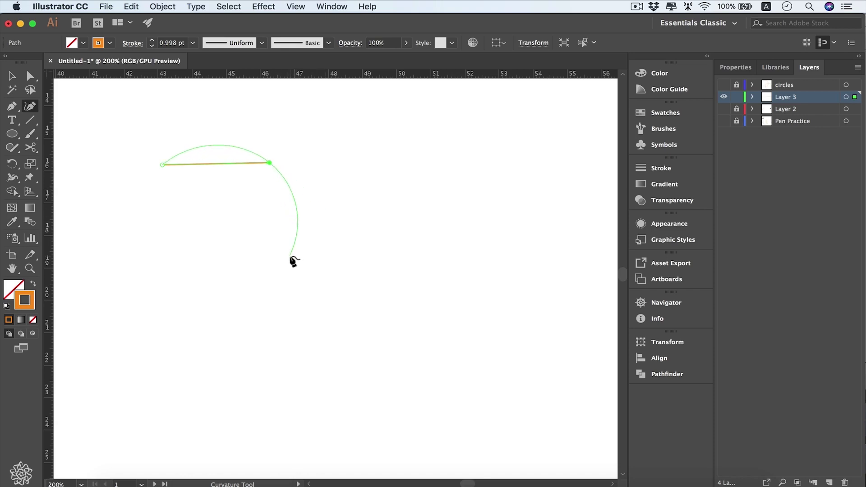
pyautogui.click(269, 258)
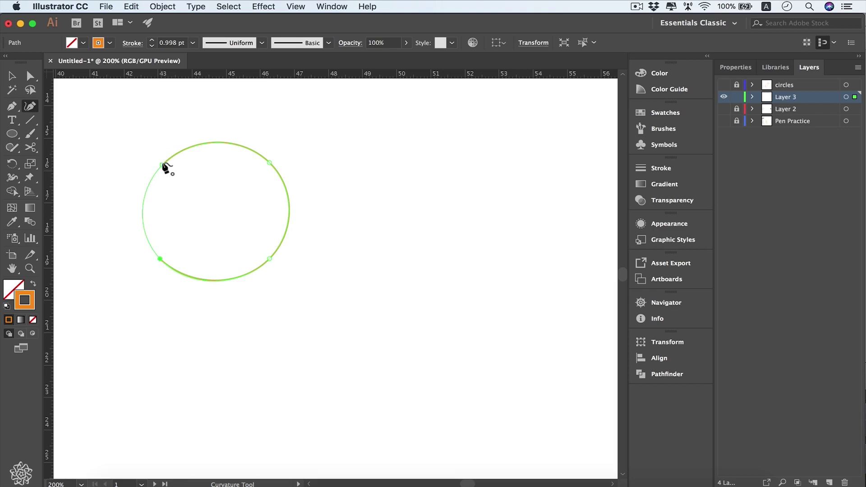
pyautogui.click(163, 165)
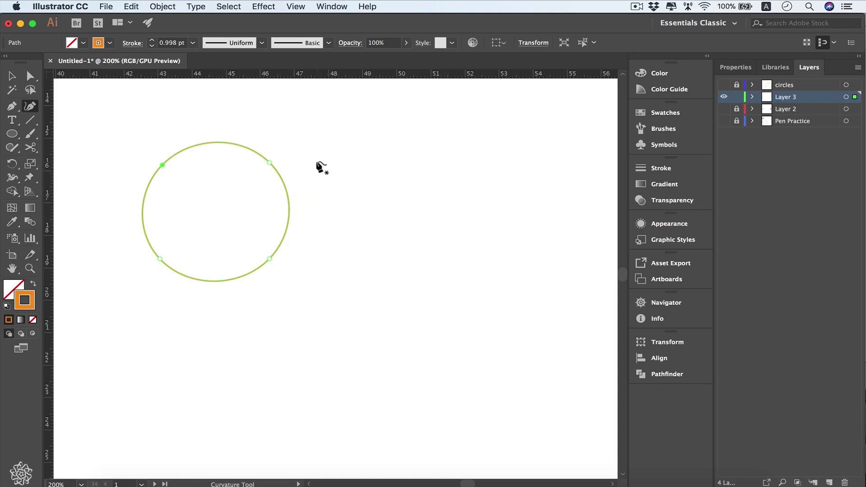
# Click nine points right of the circle to form a closed heart with a wavy top
pyautogui.click(315, 156)
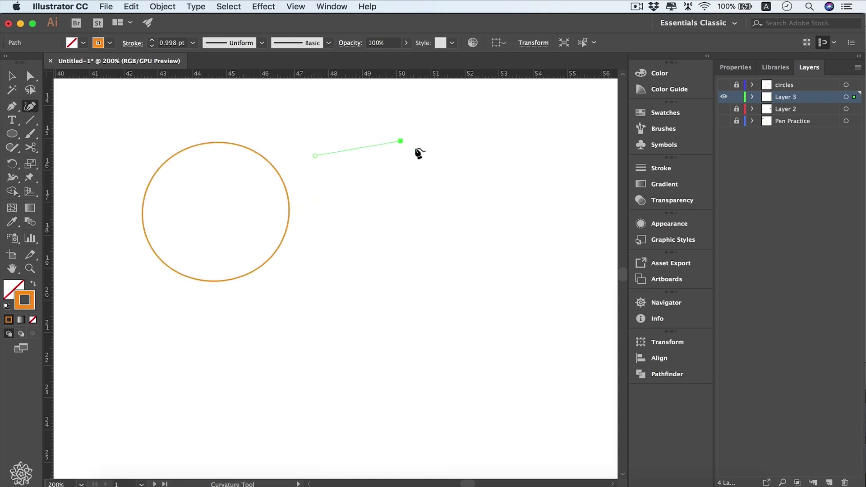
pyautogui.click(417, 150)
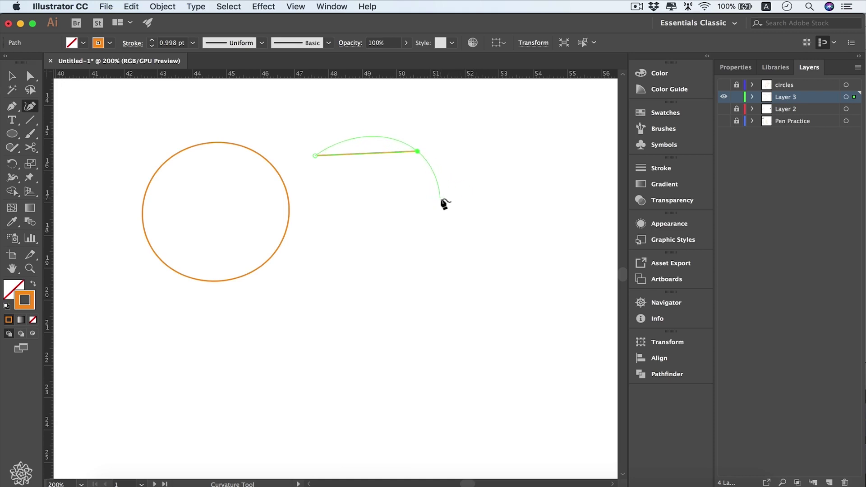
pyautogui.click(441, 198)
pyautogui.click(540, 182)
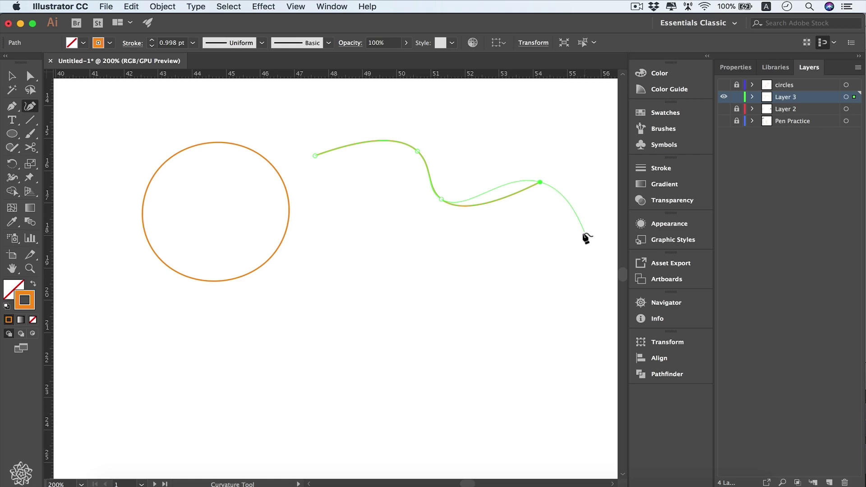
pyautogui.click(571, 238)
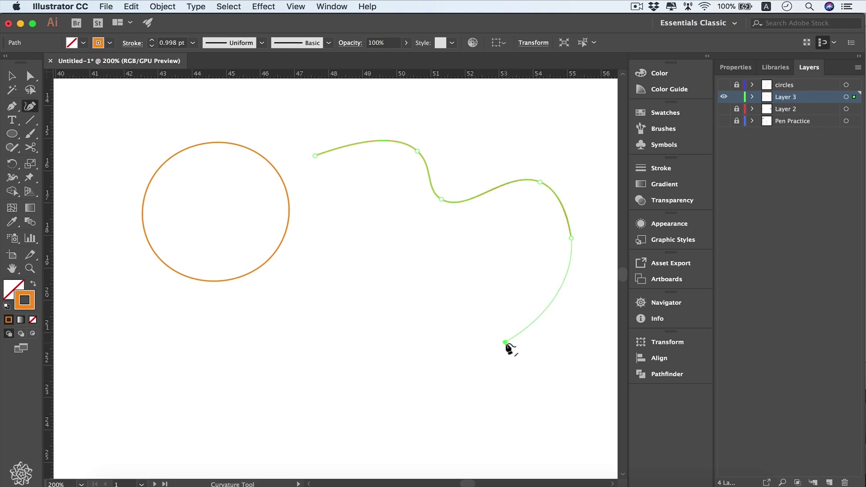
pyautogui.click(506, 342)
pyautogui.click(433, 390)
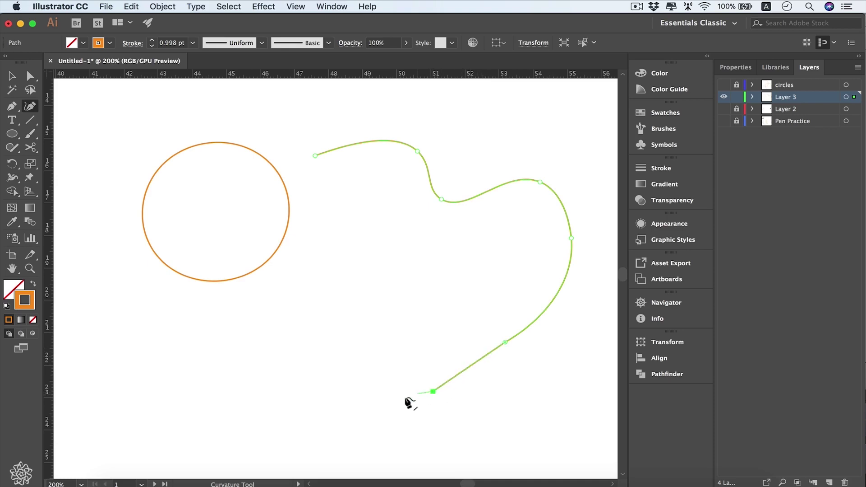
pyautogui.click(337, 342)
pyautogui.click(313, 195)
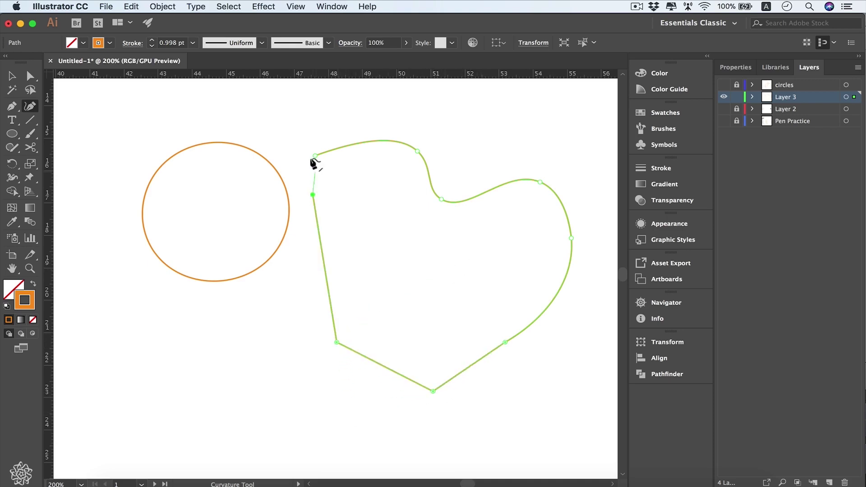
pyautogui.click(314, 156)
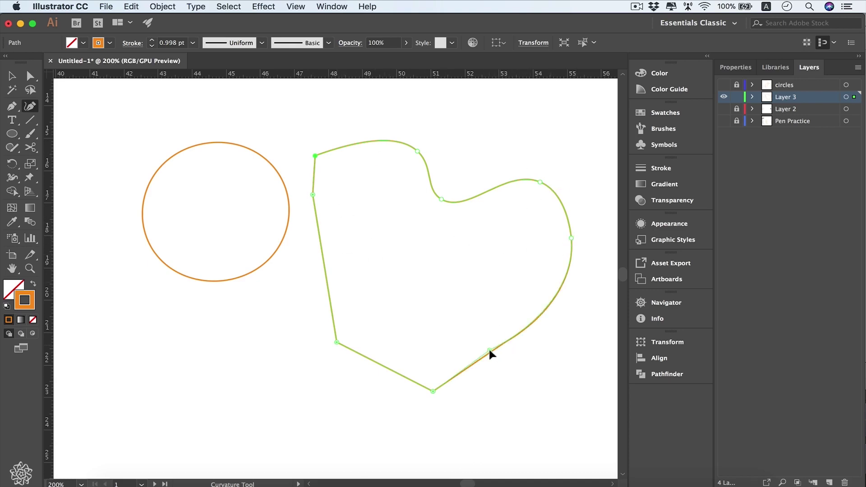
# Move the heart's lower-right and bottom anchors and add an anchor to broaden the right lobe
pyautogui.moveTo(509, 345); pyautogui.dragTo(510, 355)
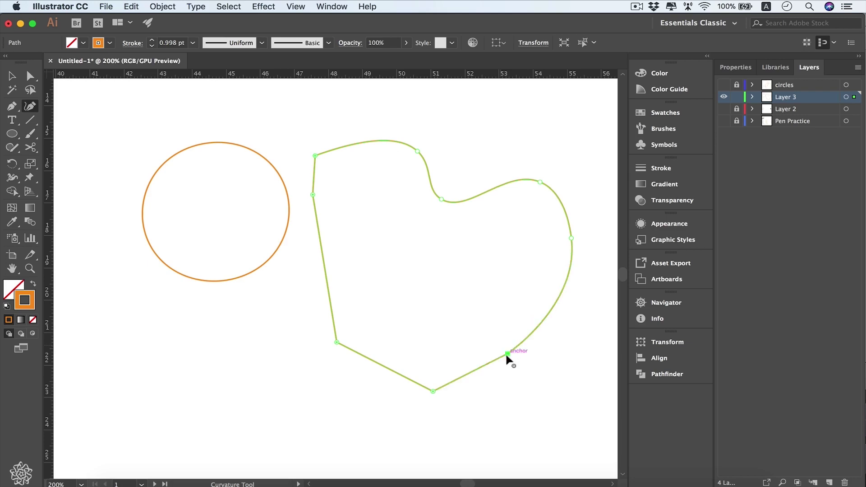
pyautogui.moveTo(434, 391); pyautogui.dragTo(478, 372)
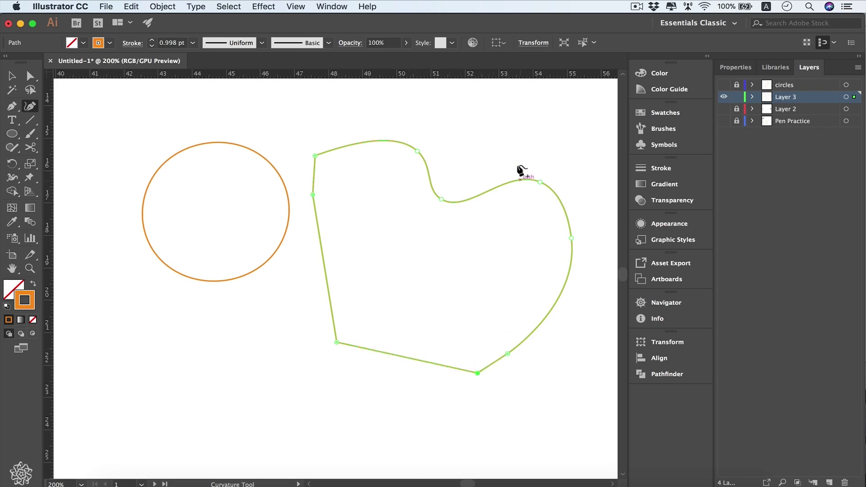
pyautogui.moveTo(539, 185); pyautogui.dragTo(509, 181)
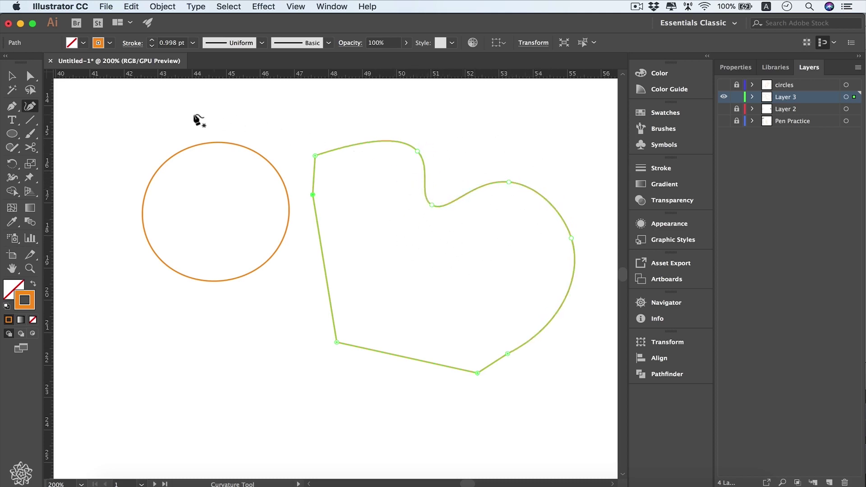
pyautogui.moveTo(12, 106); pyautogui.dragTo(123, 154)
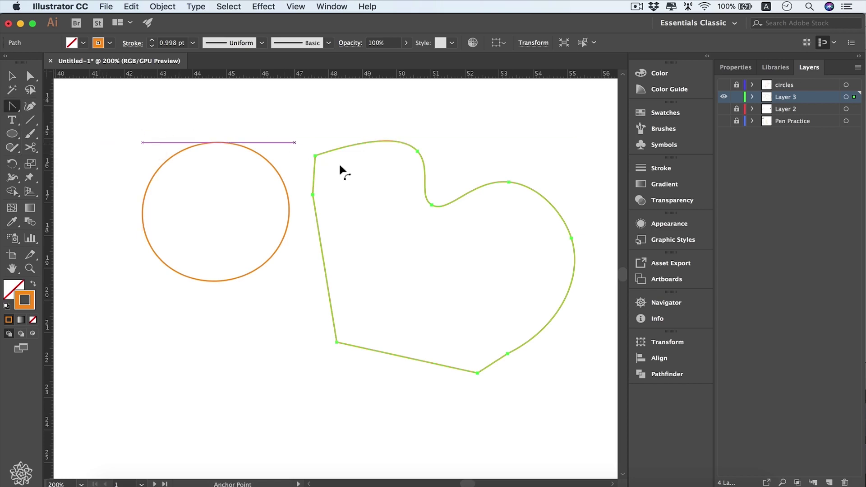
# Convert the heart's top-left corner to a smooth point and bow its left edge out to the circle
pyautogui.moveTo(315, 155); pyautogui.dragTo(290, 261)
pyautogui.press('a')
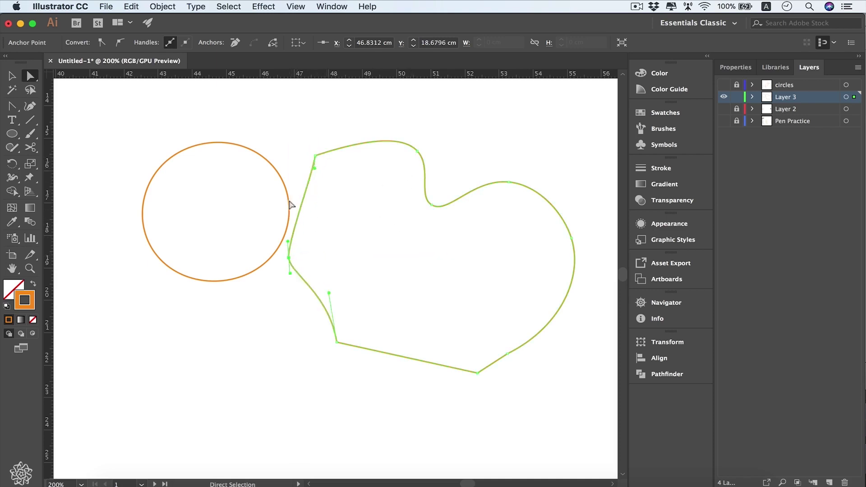
pyautogui.moveTo(315, 171); pyautogui.dragTo(296, 173)
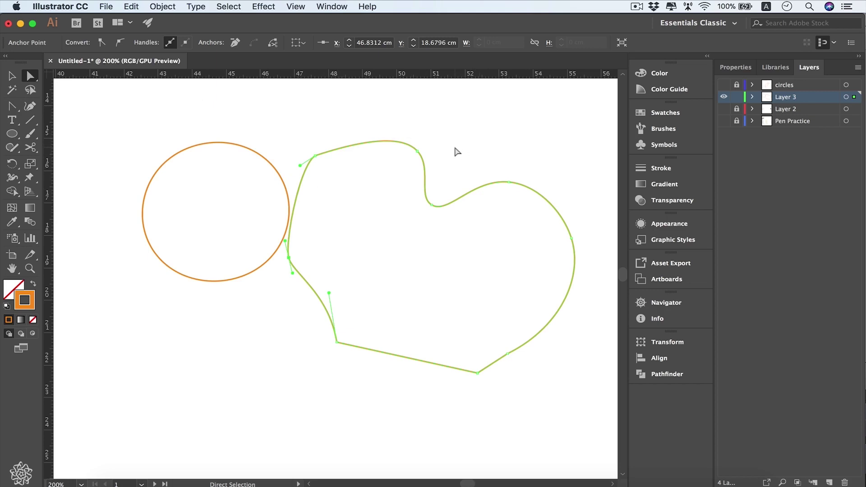
# Delete the practice heart and orange circle, then show the Layer 2 apple template
pyautogui.press('v')
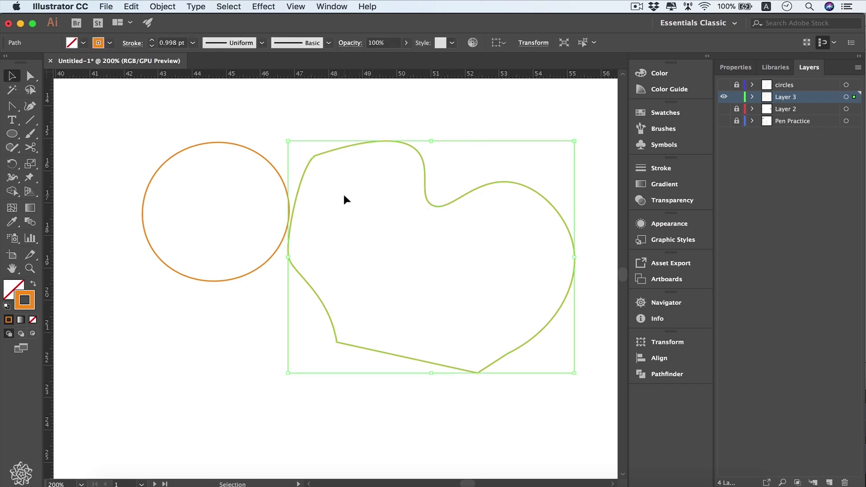
pyautogui.press('Delete')
pyautogui.click(289, 179)
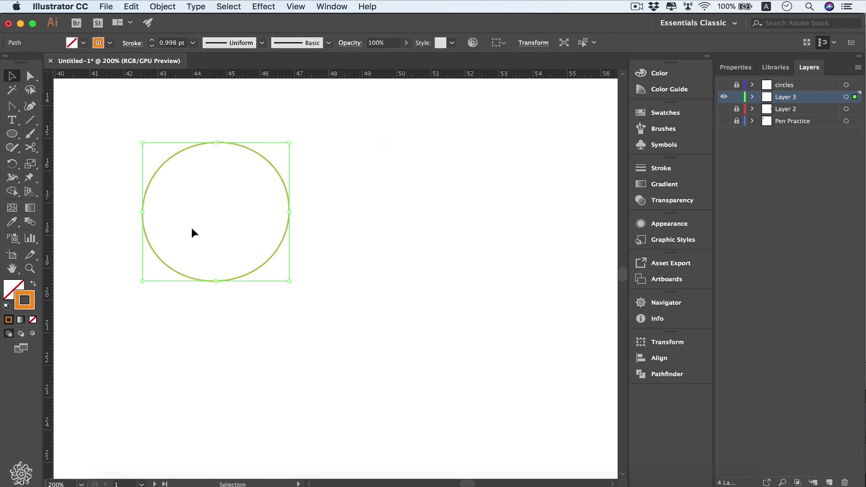
pyautogui.press('Delete')
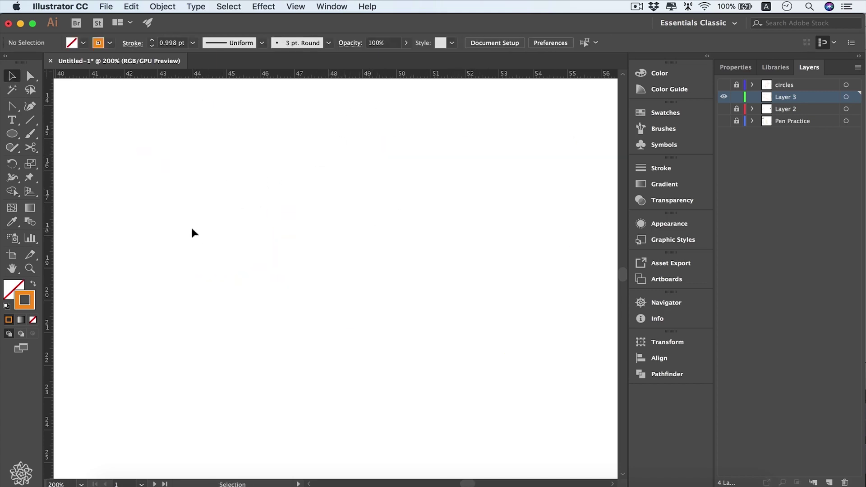
pyautogui.click(725, 109)
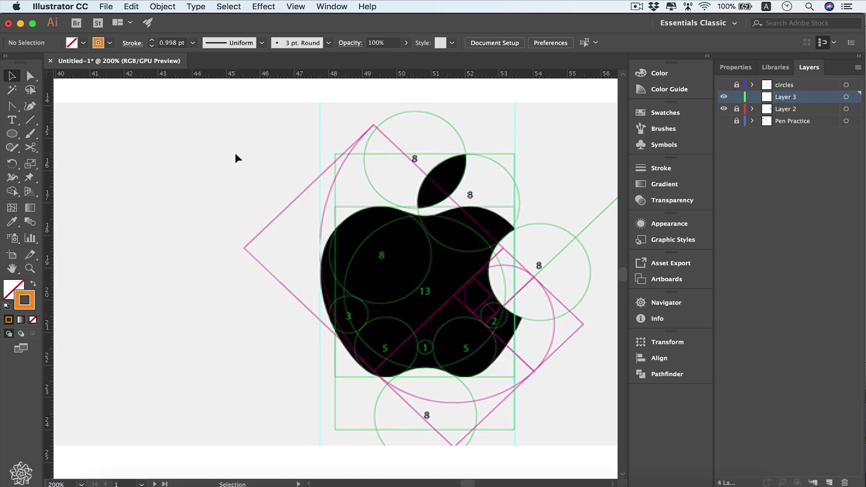
# With the Curvature Tool, place the first tracing anchor on the apple's right edge above the bite
pyautogui.click(31, 106)
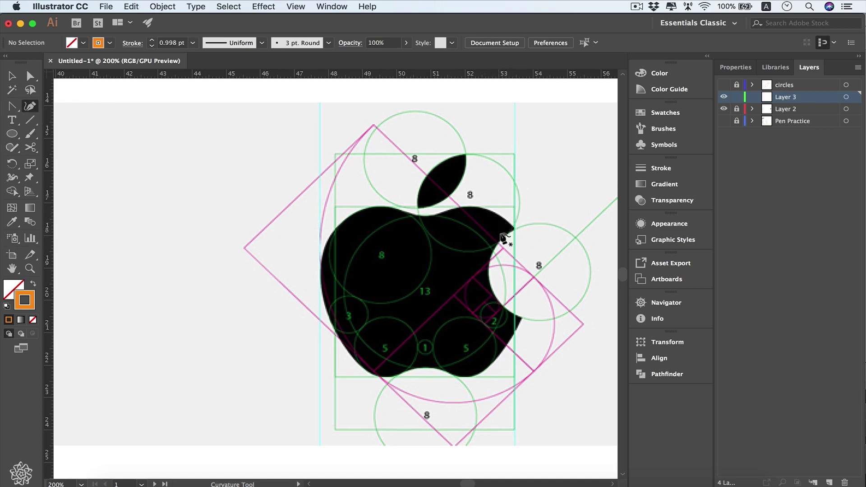
pyautogui.click(296, 6)
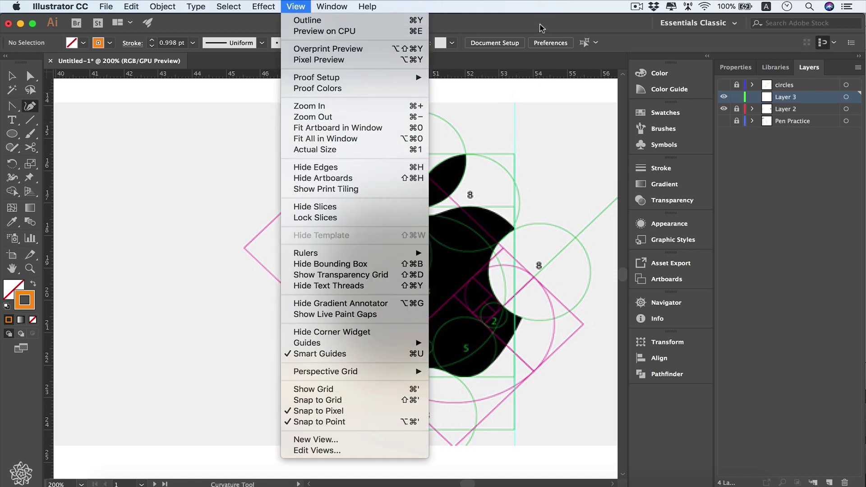
pyautogui.click(542, 28)
pyautogui.click(516, 229)
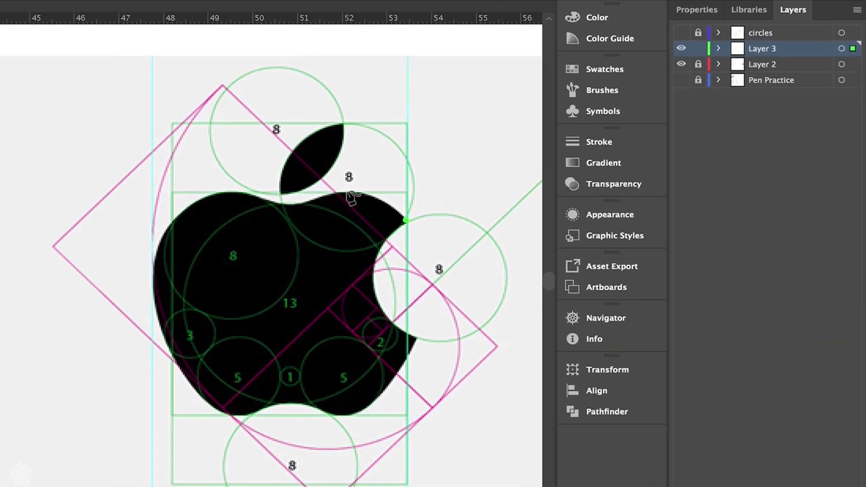
# Trace points along the apple's top, left side, bottom and bite, closing the outline with a bite anchor
pyautogui.click(348, 191)
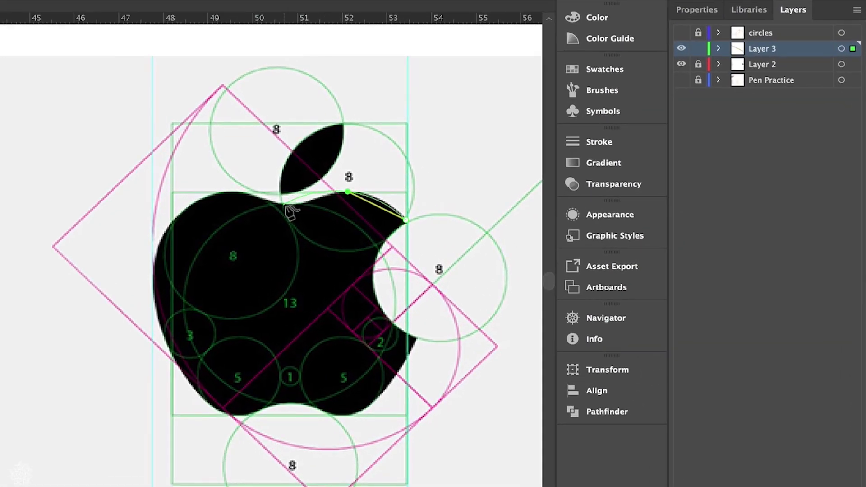
pyautogui.click(292, 204)
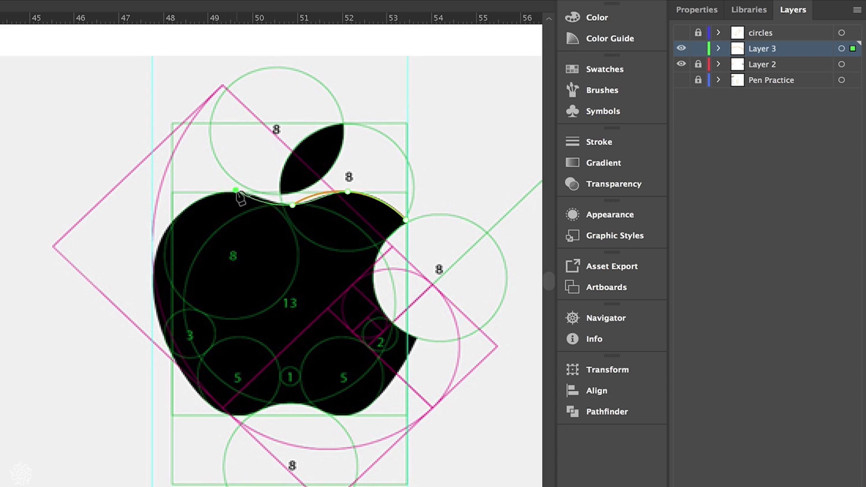
pyautogui.click(236, 190)
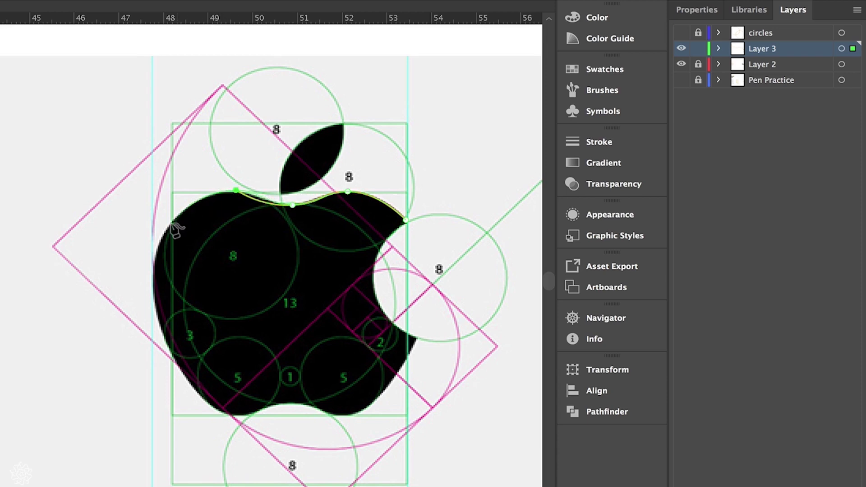
pyautogui.click(156, 252)
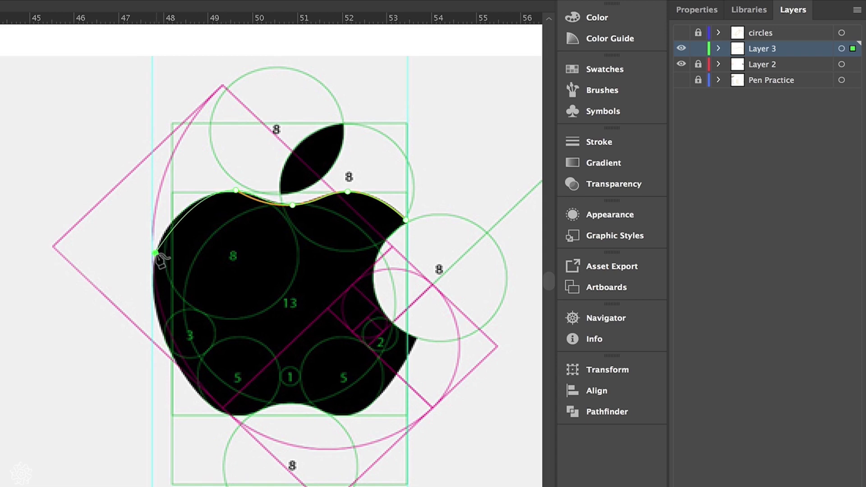
pyautogui.click(235, 415)
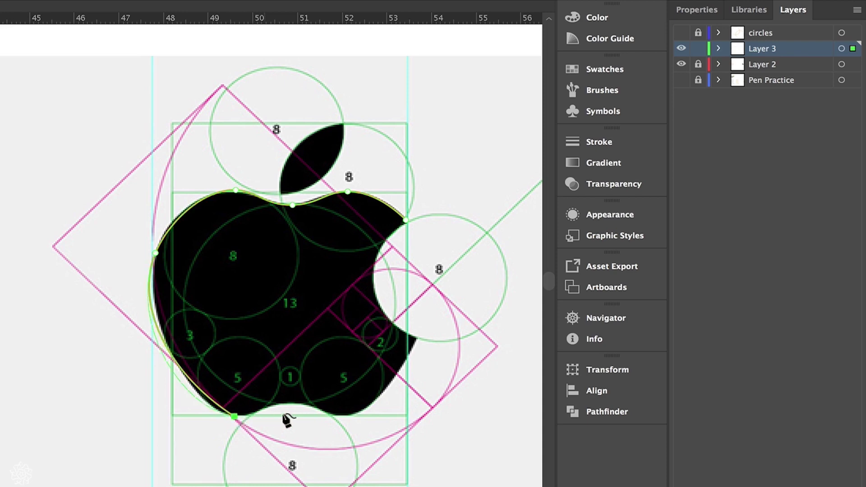
pyautogui.click(287, 400)
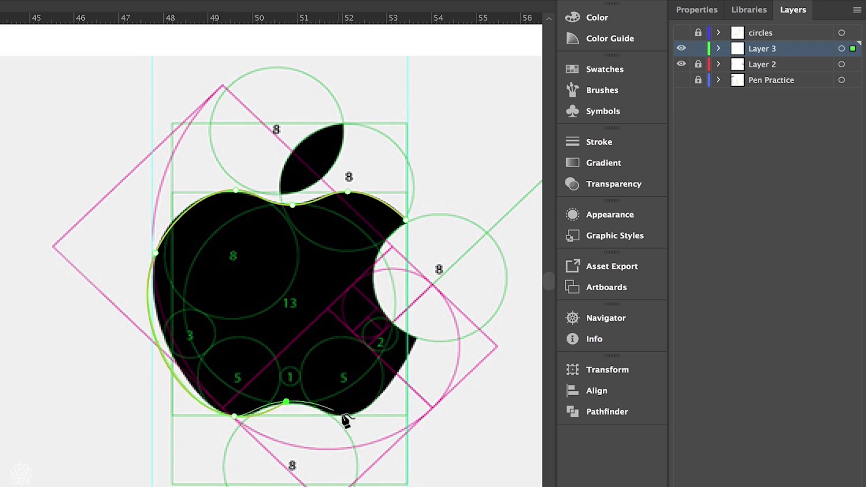
pyautogui.click(344, 414)
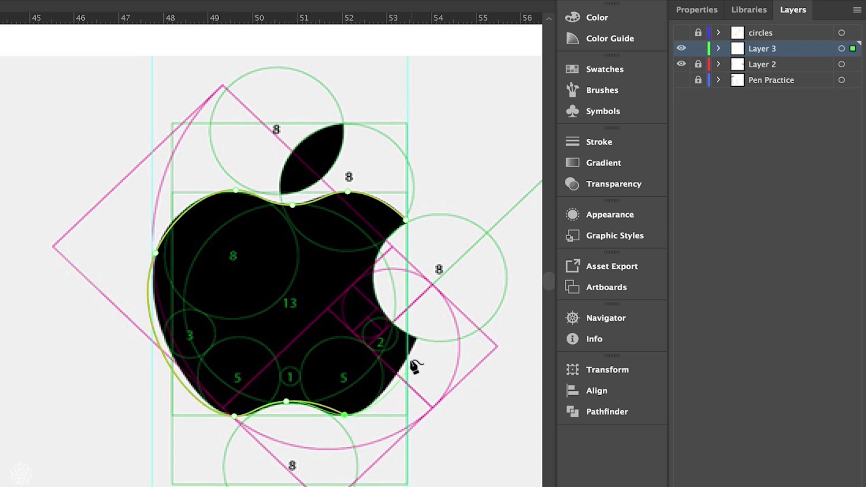
pyautogui.click(419, 337)
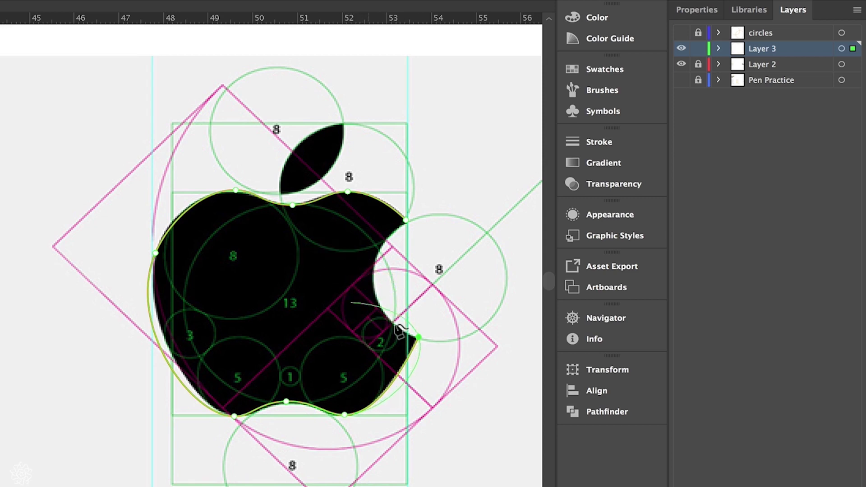
pyautogui.click(406, 219)
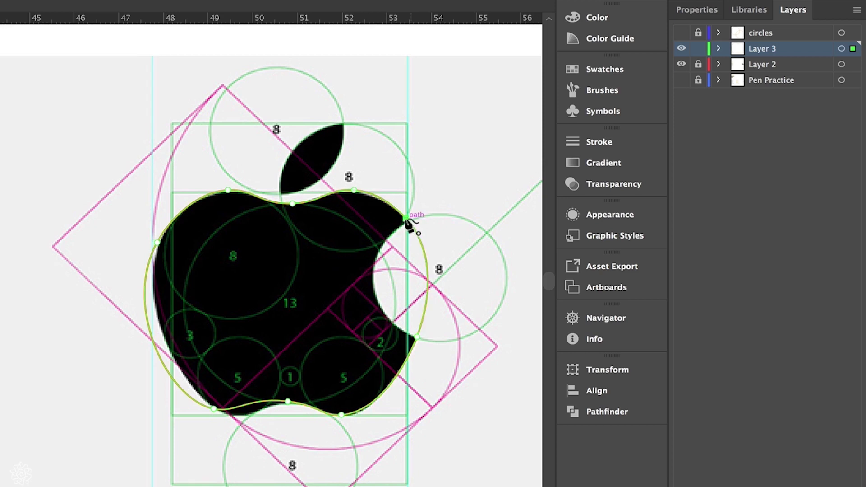
pyautogui.click(428, 270)
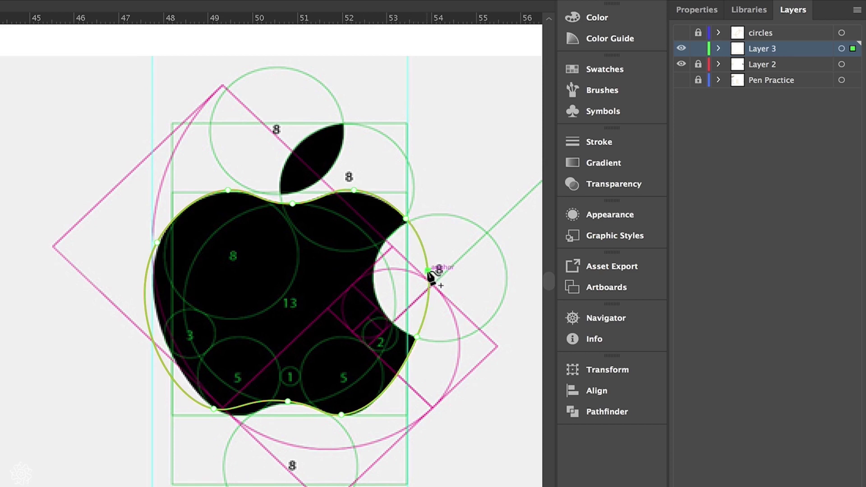
# Drag the bite, bottom-left, left, top and right anchors onto the template, then refine the lower bite corner
pyautogui.moveTo(427, 272); pyautogui.dragTo(373, 281)
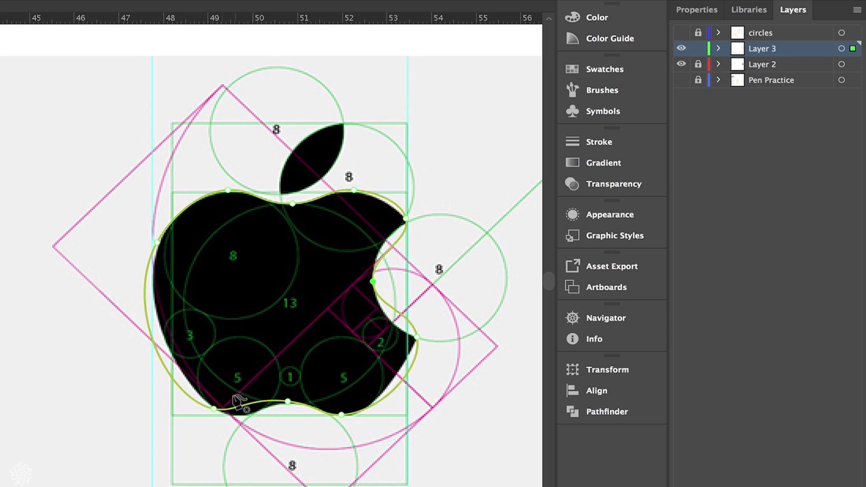
pyautogui.moveTo(215, 409); pyautogui.dragTo(238, 415)
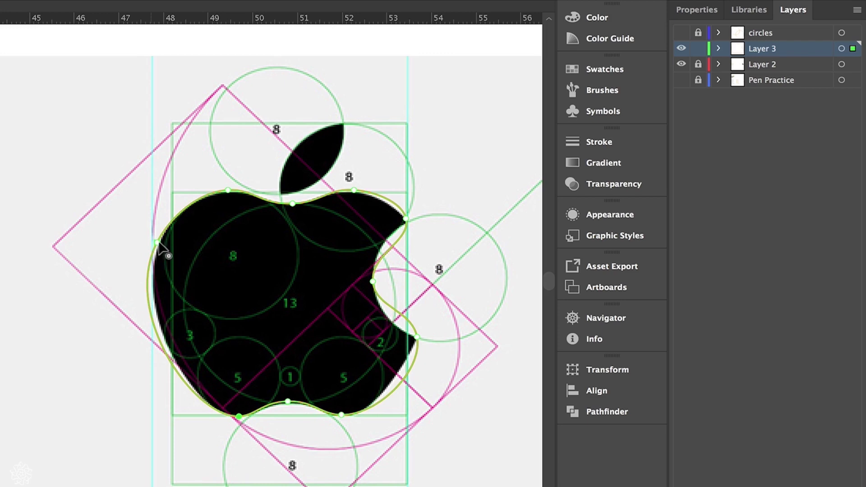
pyautogui.moveTo(159, 244); pyautogui.dragTo(167, 229)
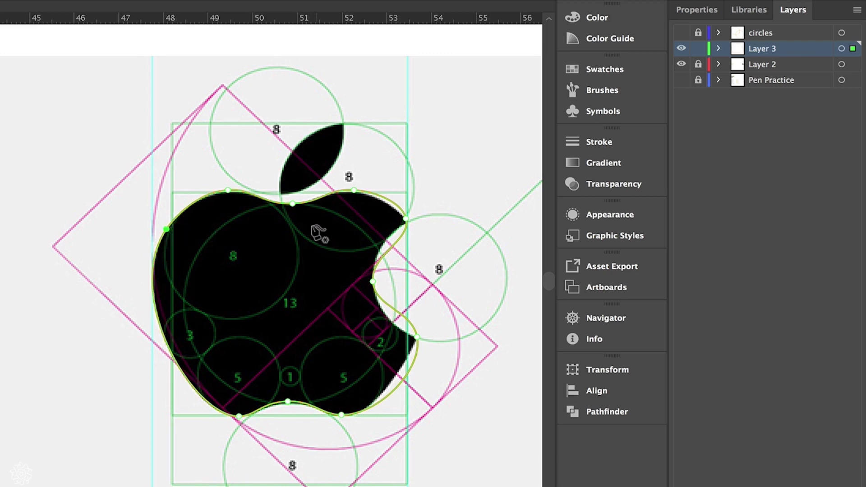
pyautogui.moveTo(353, 190)
pyautogui.mouseDown()
pyautogui.moveTo(345, 199)
pyautogui.moveTo(345, 190)
pyautogui.mouseUp()
pyautogui.moveTo(402, 219); pyautogui.dragTo(406, 224)
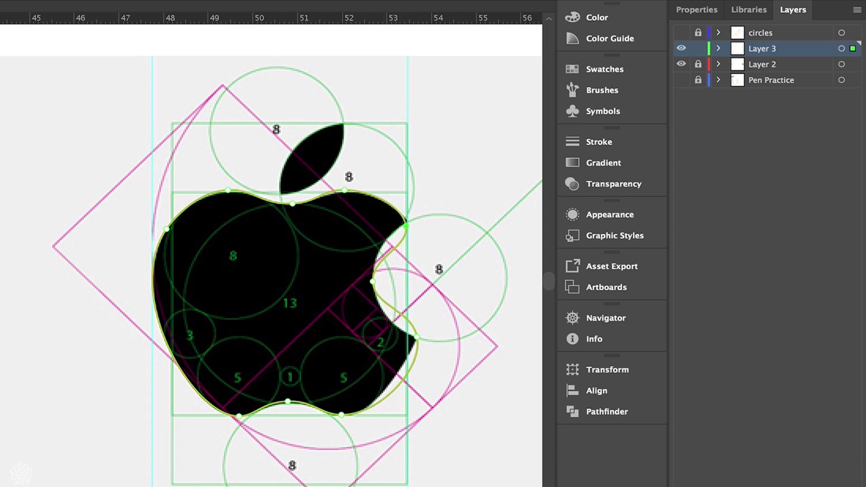
pyautogui.hotkey('ctrl', 'shift', 'a')
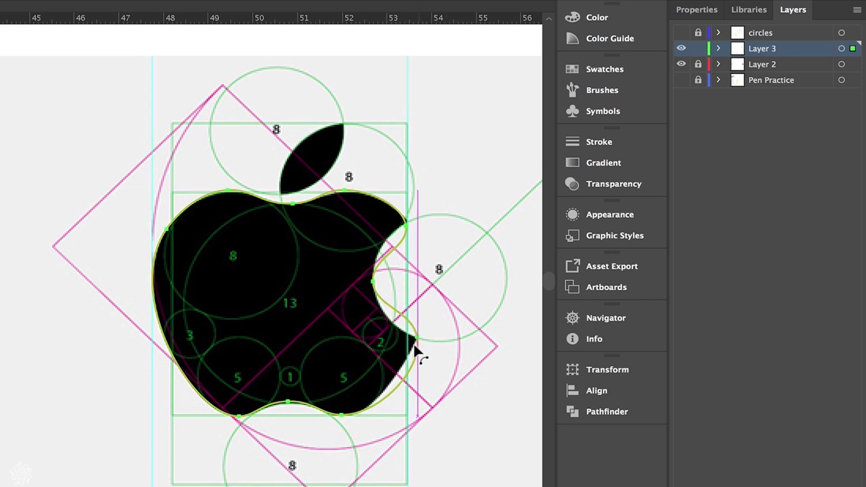
pyautogui.moveTo(415, 338)
pyautogui.mouseDown()
pyautogui.moveTo(418, 304)
pyautogui.moveTo(418, 342)
pyautogui.mouseUp()
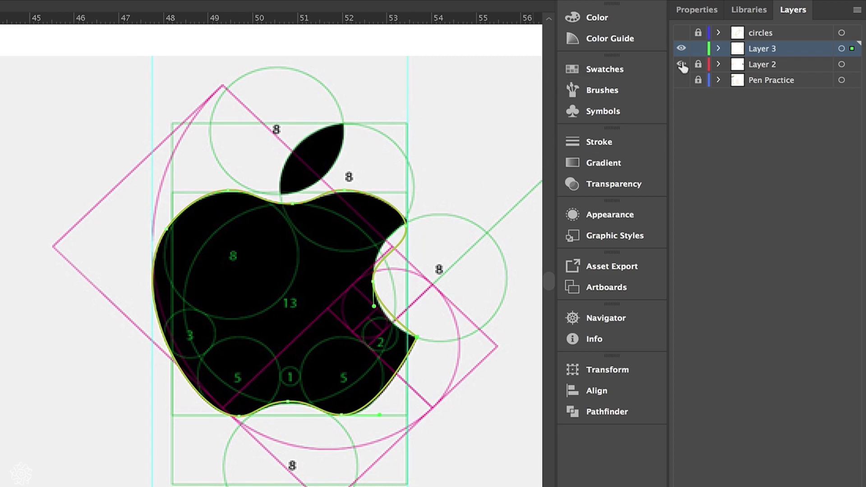
# Recolour the outline's stroke from the swatches and adjust the bite anchor handles to follow the template circle
pyautogui.click(607, 72)
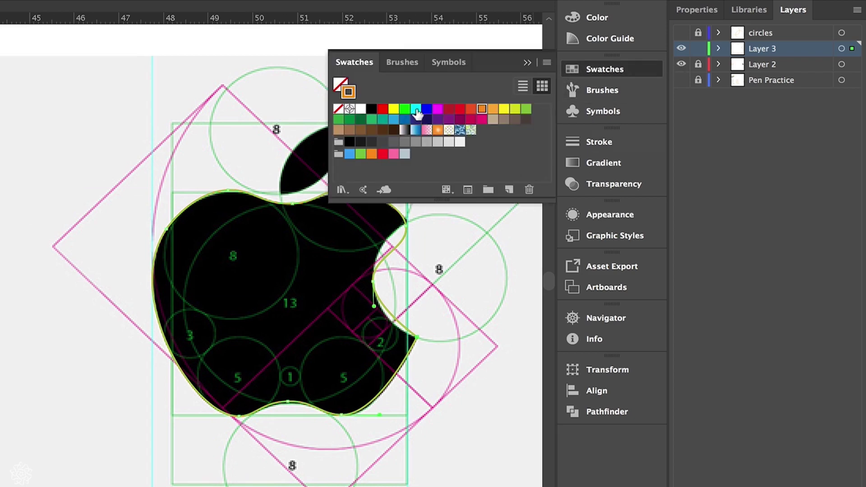
pyautogui.click(415, 110)
pyautogui.moveTo(373, 281); pyautogui.dragTo(378, 215)
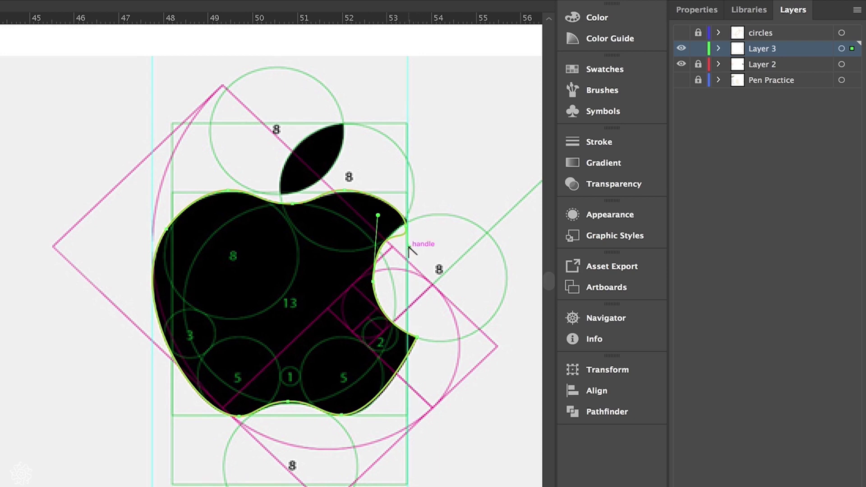
pyautogui.click(408, 247)
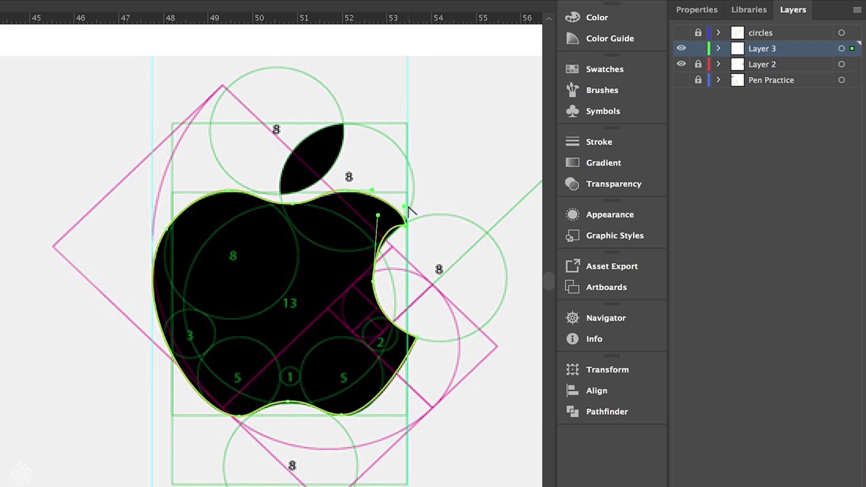
pyautogui.moveTo(379, 215); pyautogui.dragTo(376, 230)
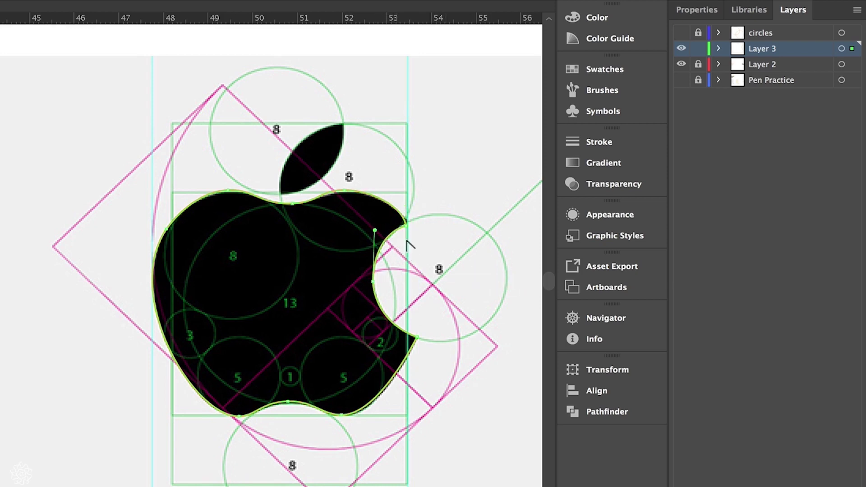
# Toggle the Layer 2 template off and back on, then reveal the orange circles layer above the apple
pyautogui.click(682, 64)
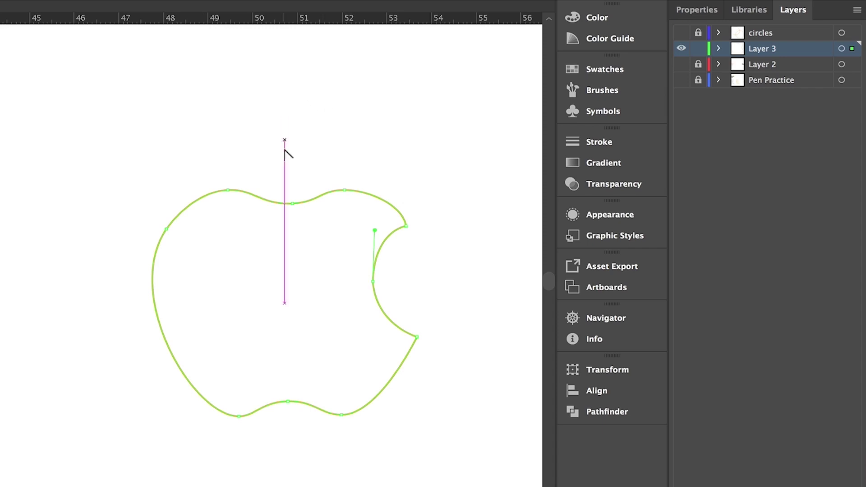
pyautogui.click(685, 65)
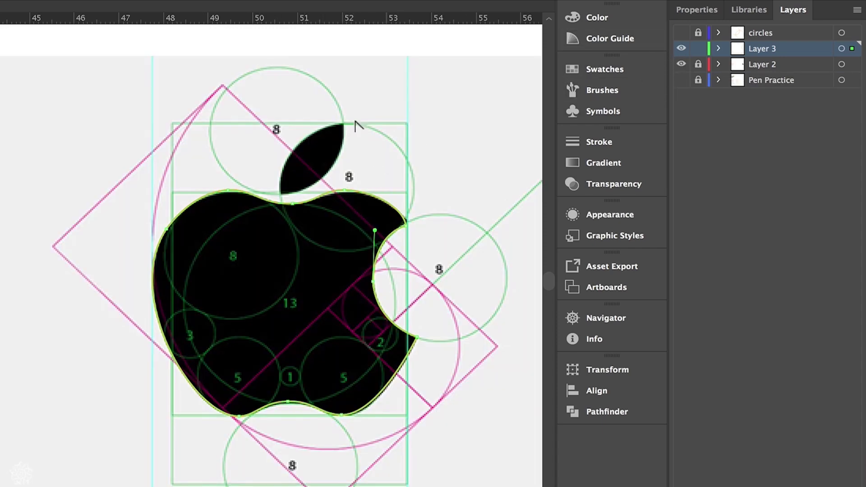
pyautogui.click(682, 32)
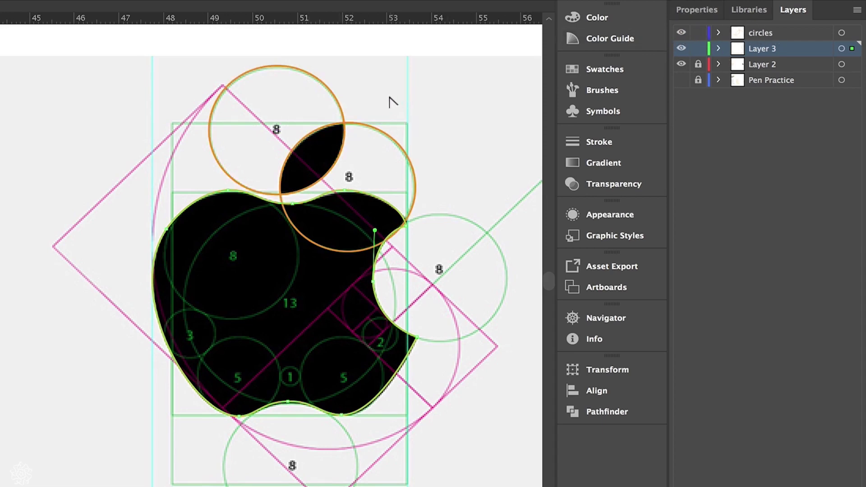
# Intersect the two top circles into a leaf with Pathfinder, hide Layer 2, and select the apple and leaf
pyautogui.click(291, 144)
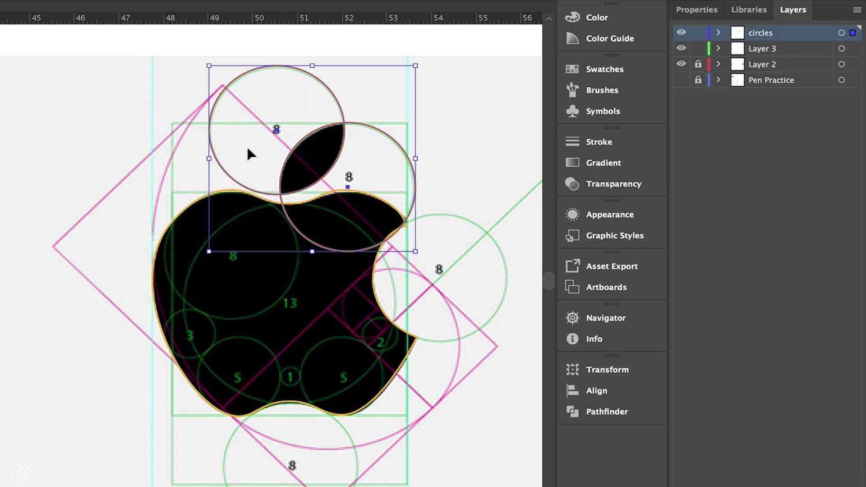
pyautogui.click(608, 412)
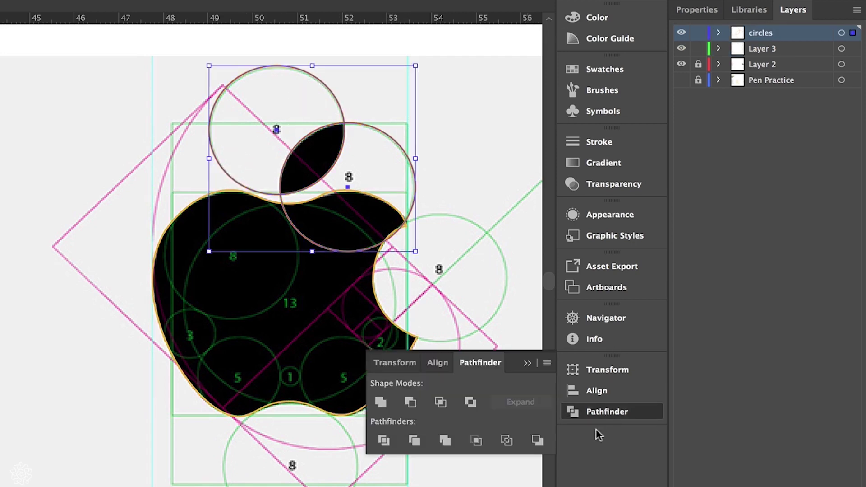
pyautogui.click(442, 403)
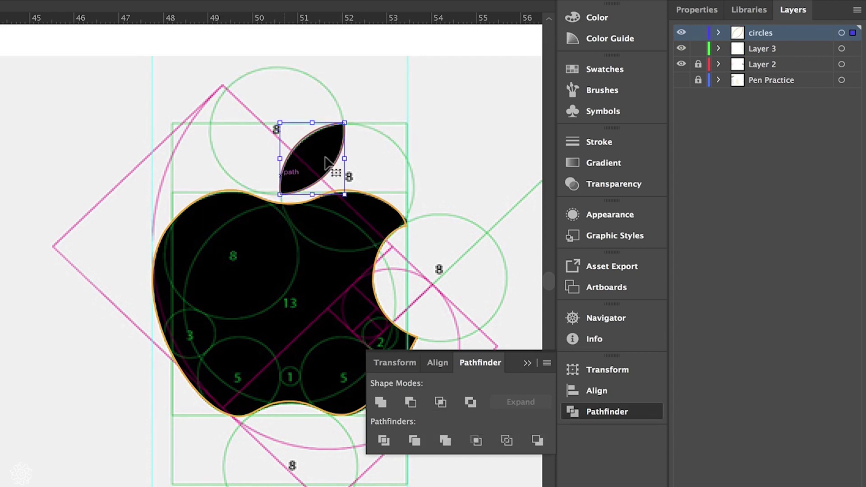
pyautogui.click(527, 362)
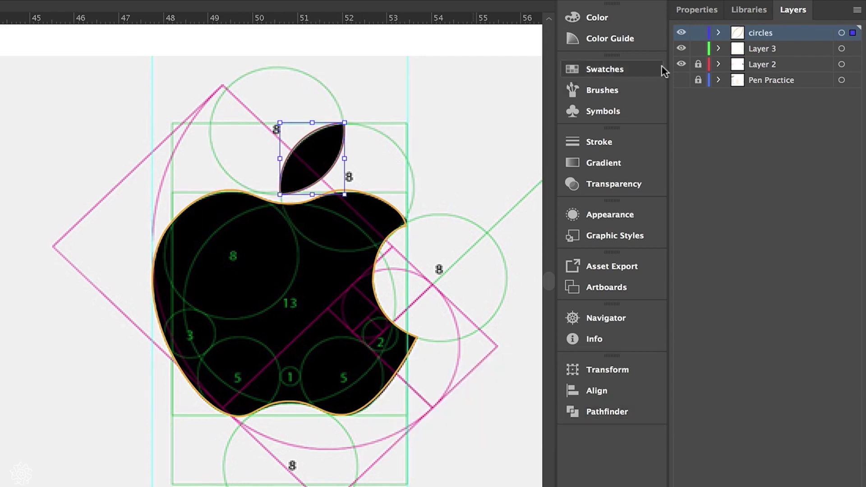
pyautogui.click(682, 65)
pyautogui.moveTo(482, 128); pyautogui.dragTo(240, 220)
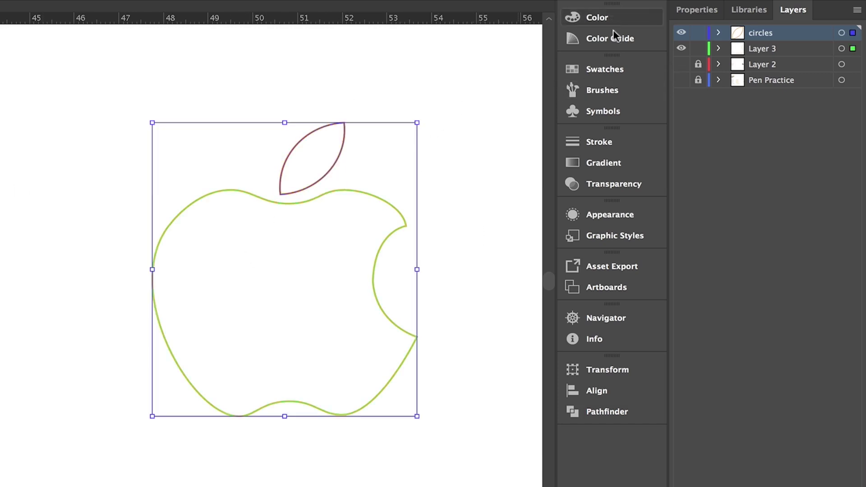
# Give the apple and leaf a black stroke, swap it to a solid black fill, then deselect
pyautogui.click(626, 68)
pyautogui.click(375, 110)
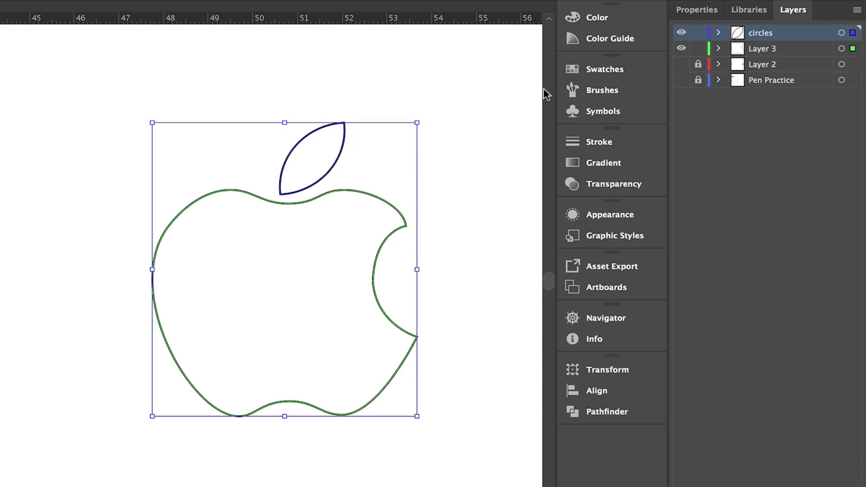
pyautogui.hotkey('shift', 'x')
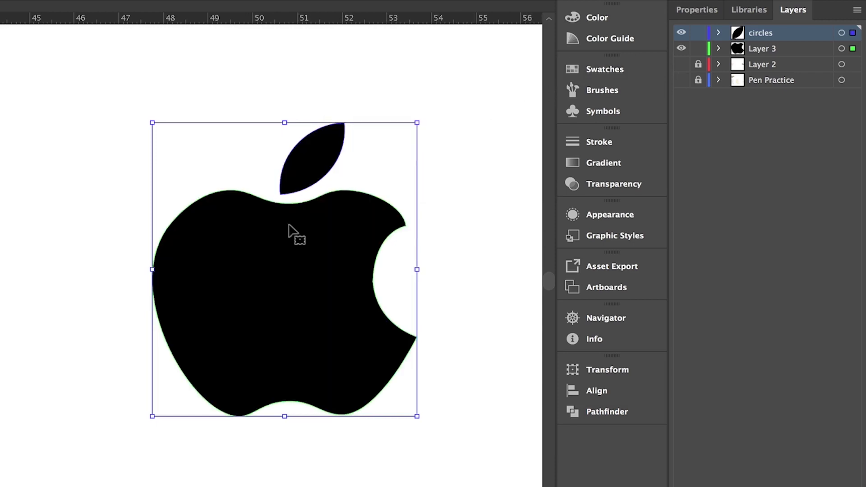
pyautogui.press('super+shift+a')
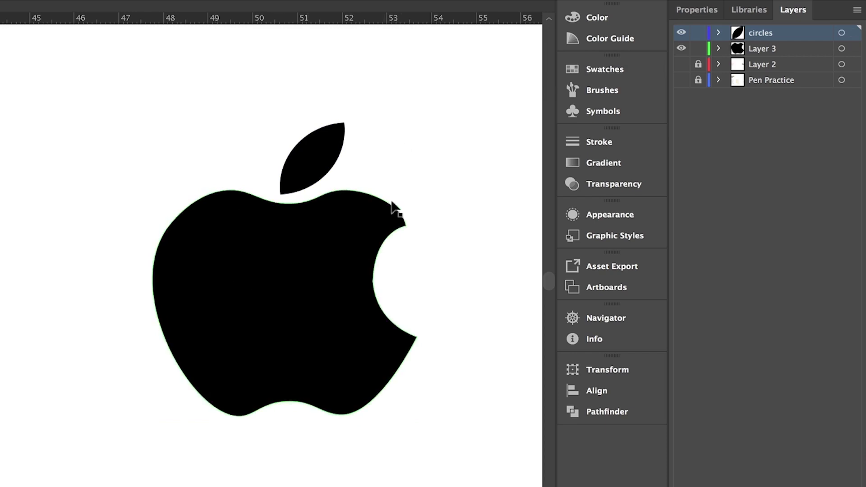